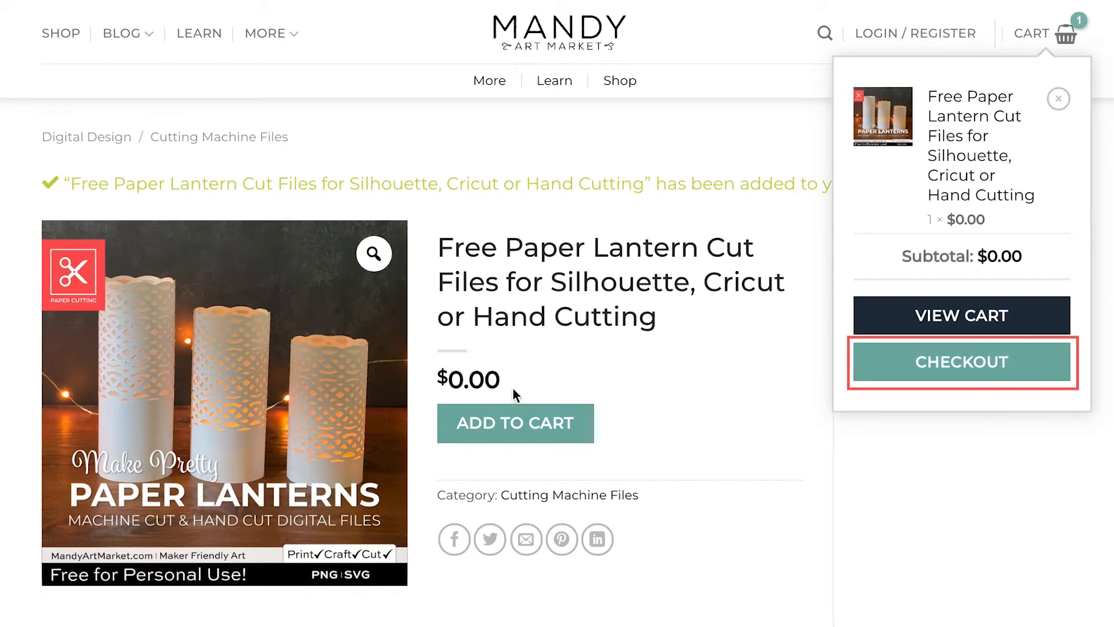
# Check out the free Paper Lantern Cut Files, place the order and download the Machine Cut PNG files.
pyautogui.click(923, 362)
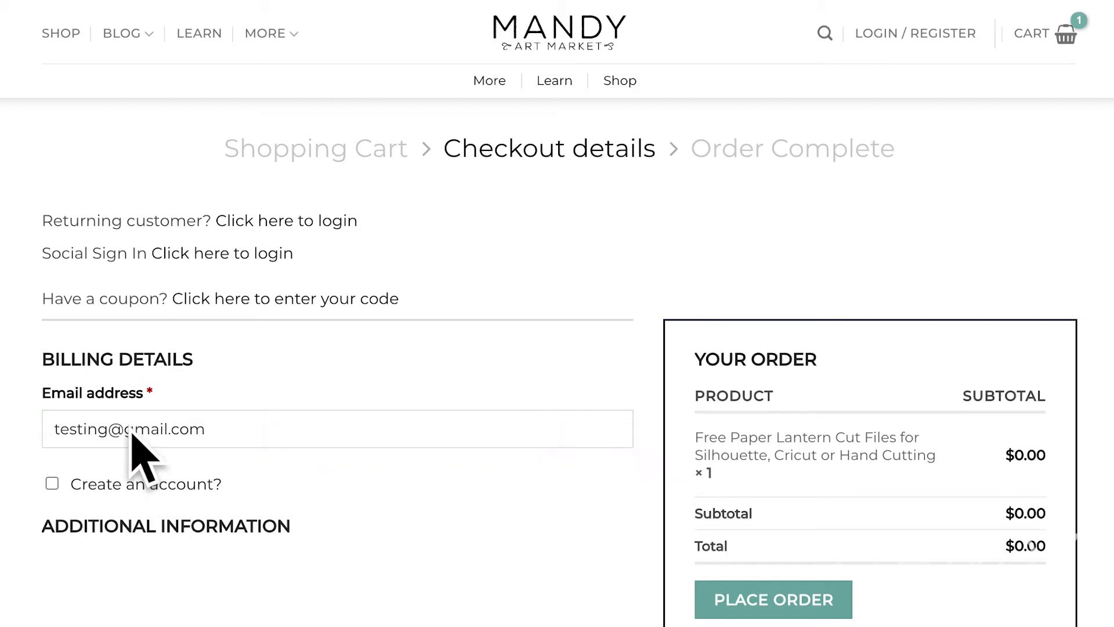
pyautogui.scroll(-2, 506, 512)
pyautogui.scroll(-1, 506, 507)
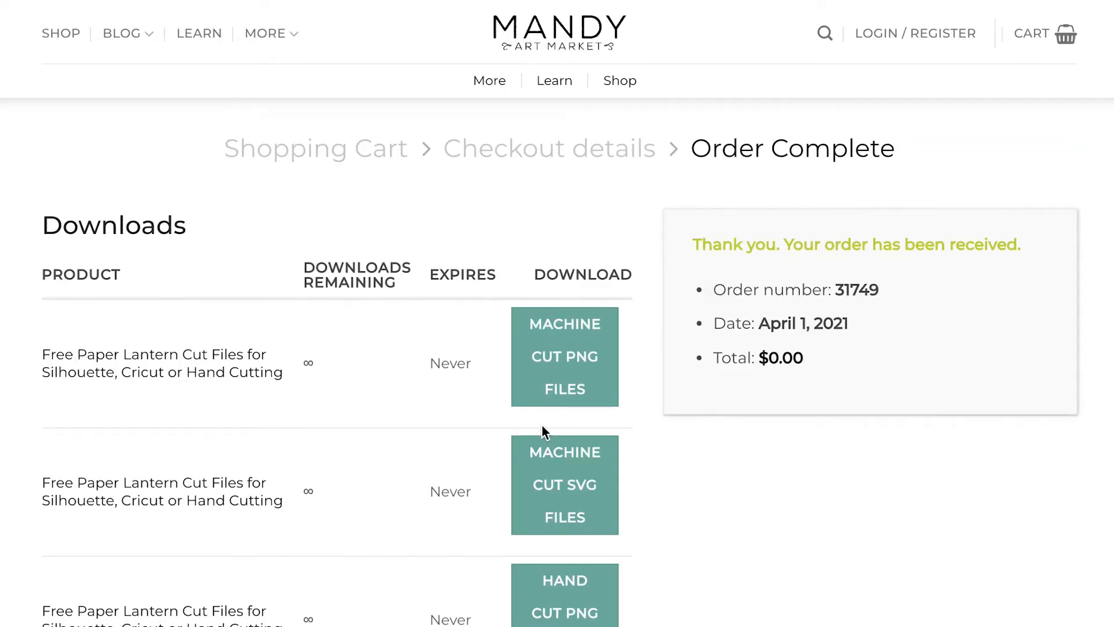
pyautogui.scroll(-3, 896, 481)
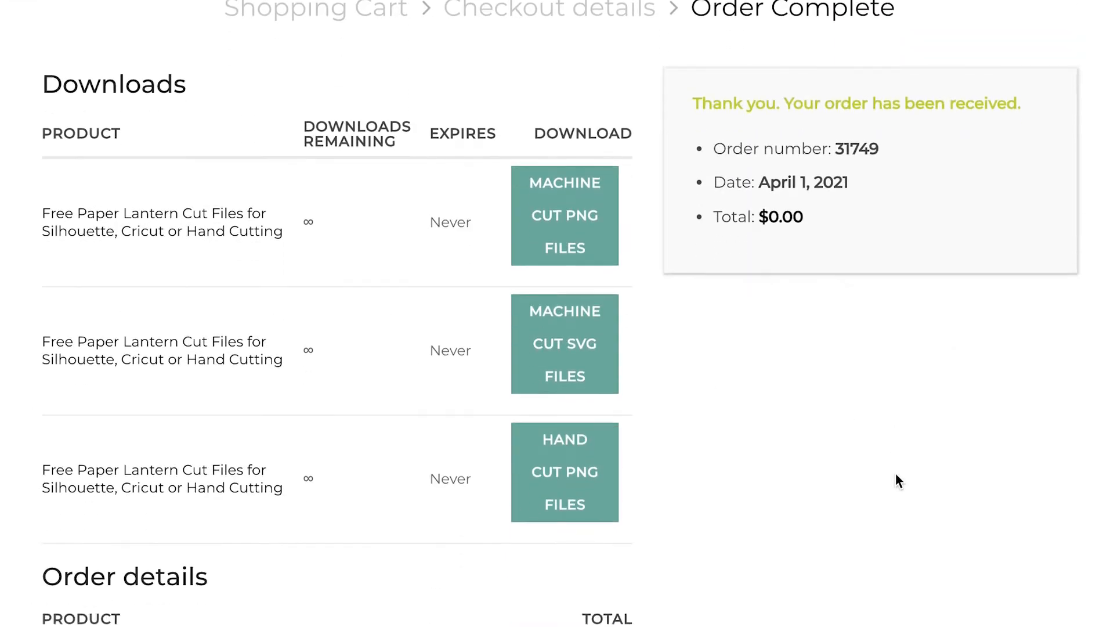
pyautogui.click(602, 203)
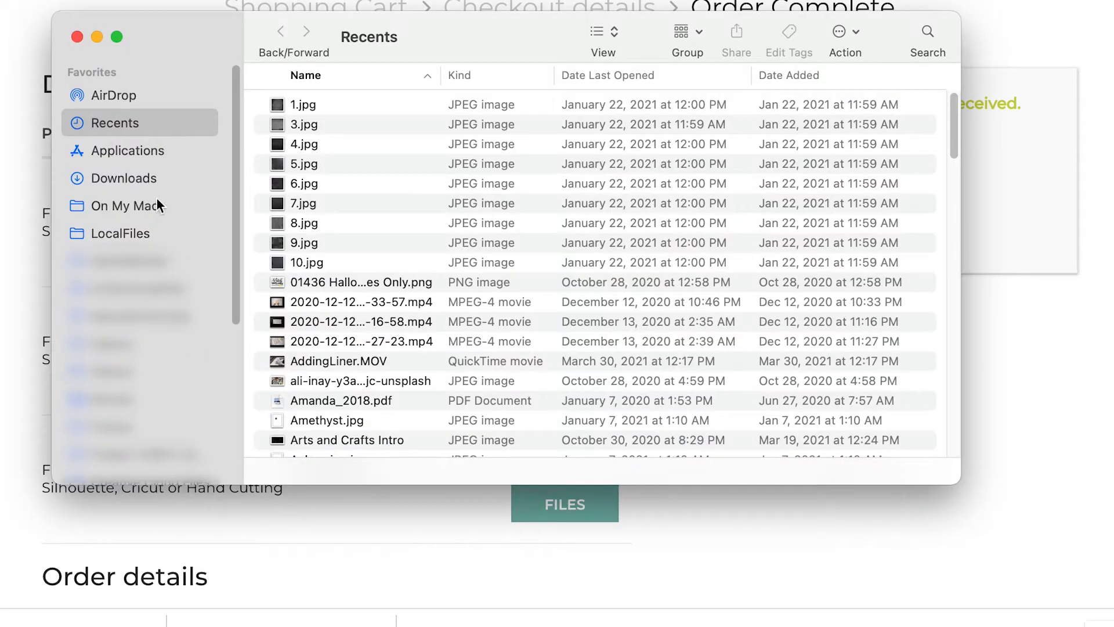
# Extract the MachineCutLantern-PNG and HandCutLantern-PNG archives in the Downloads folder.
pyautogui.click(154, 181)
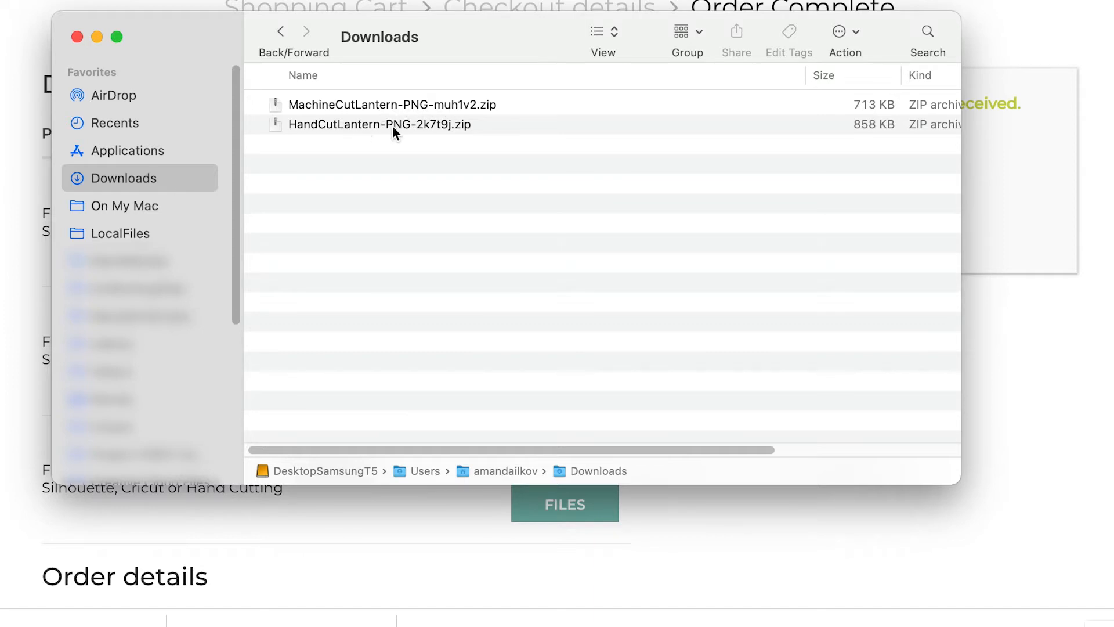
pyautogui.click(338, 107)
pyautogui.doubleClick(337, 108)
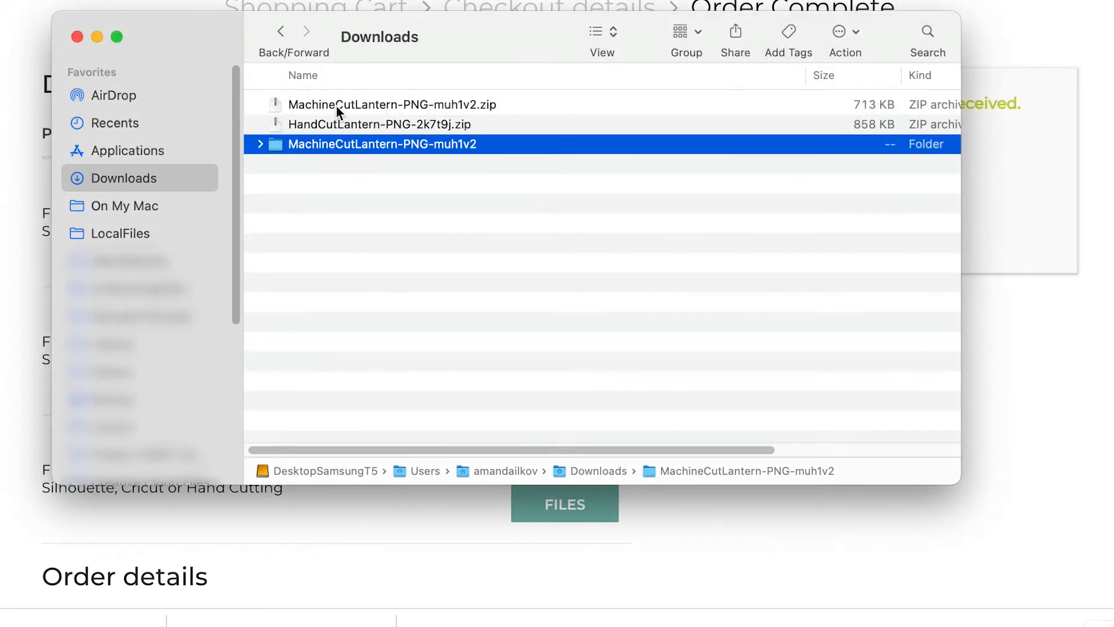
pyautogui.doubleClick(334, 124)
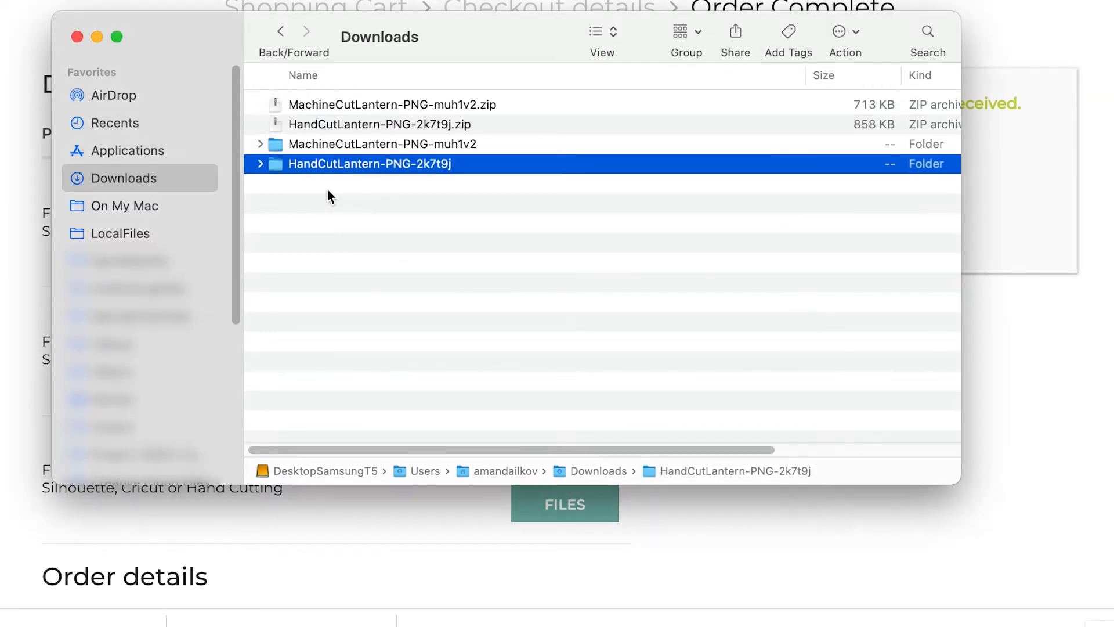
# Expand the extracted MachineCutLantern-PNG folder and look through its lantern files with different base heights.
pyautogui.click(330, 196)
pyautogui.click(326, 145)
pyautogui.click(260, 144)
pyautogui.click(367, 165)
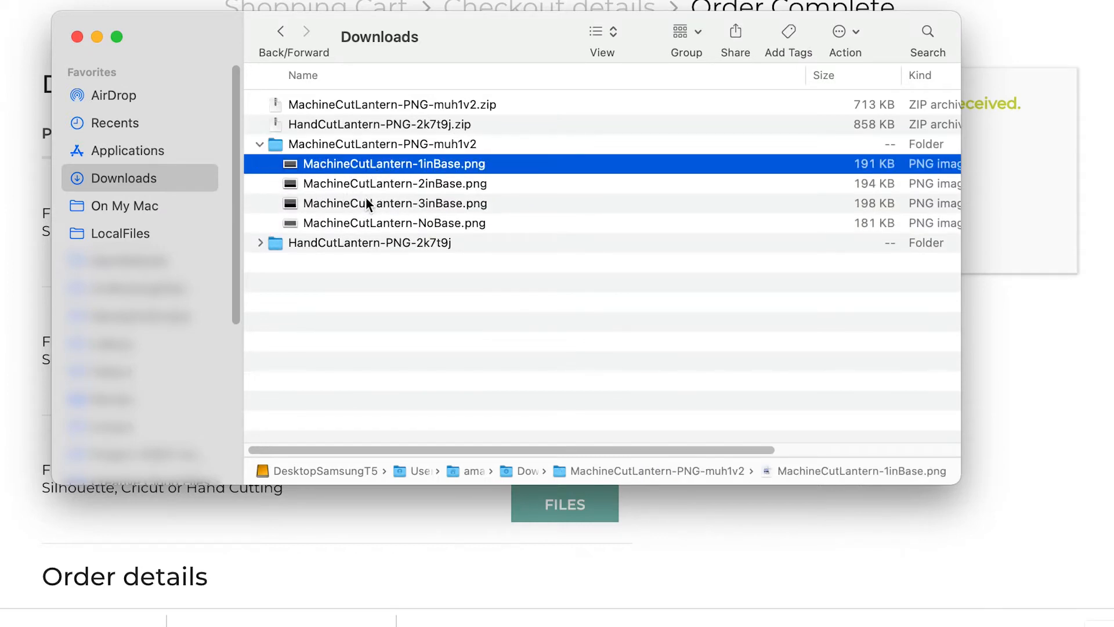
pyautogui.click(367, 187)
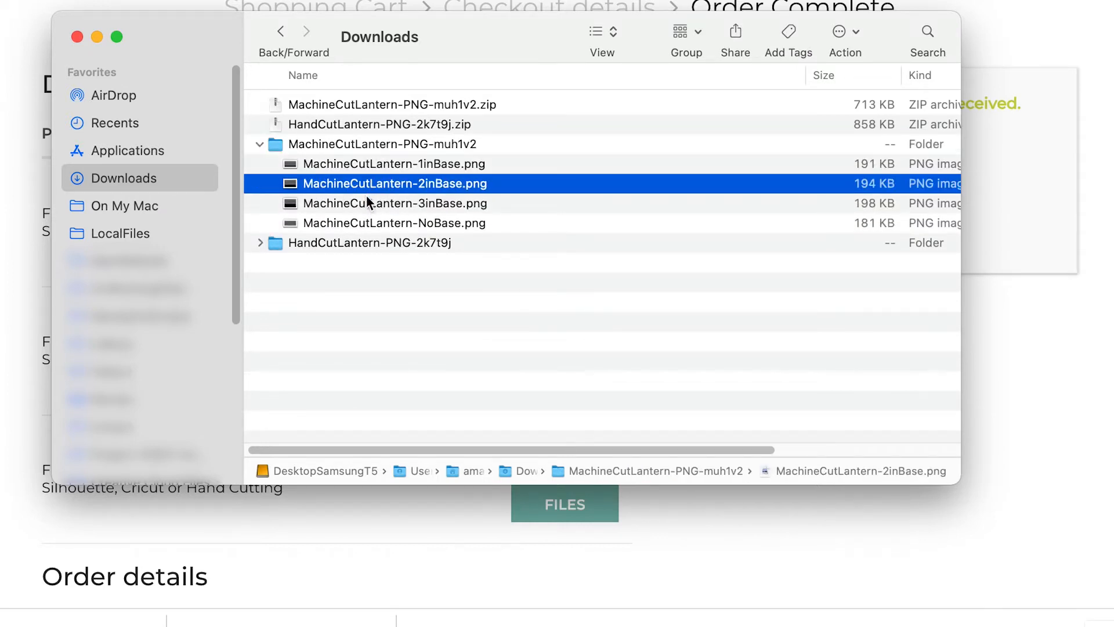
pyautogui.click(365, 206)
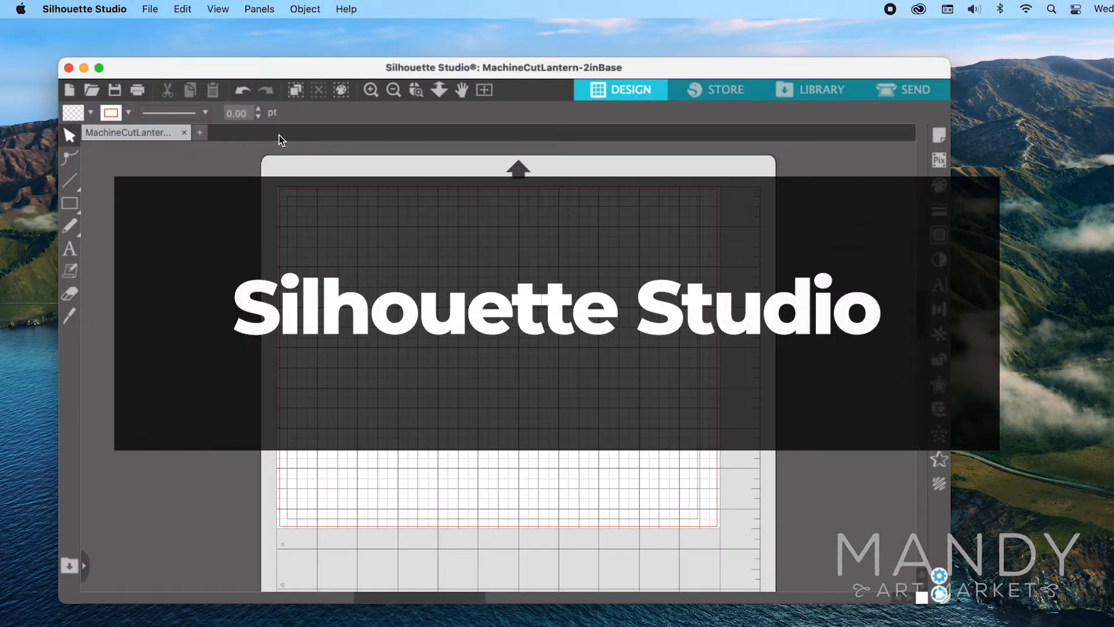
# Switch to Silhouette Studio and open MachineCutLantern-2inBase.png from the extracted machine-cut folder.
pyautogui.click(150, 9)
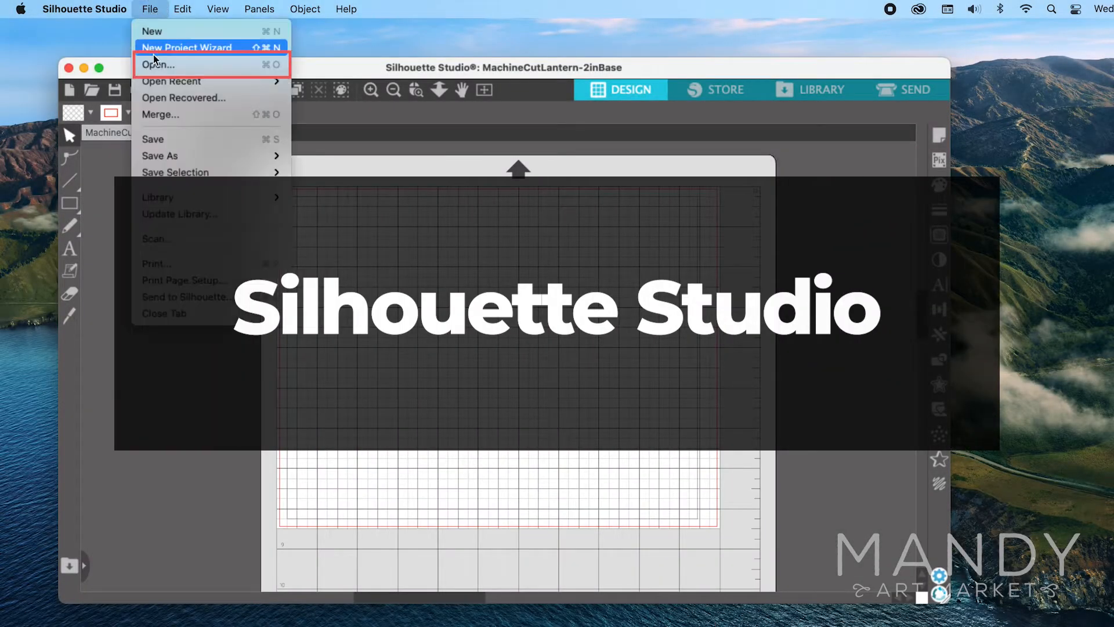
pyautogui.click(162, 68)
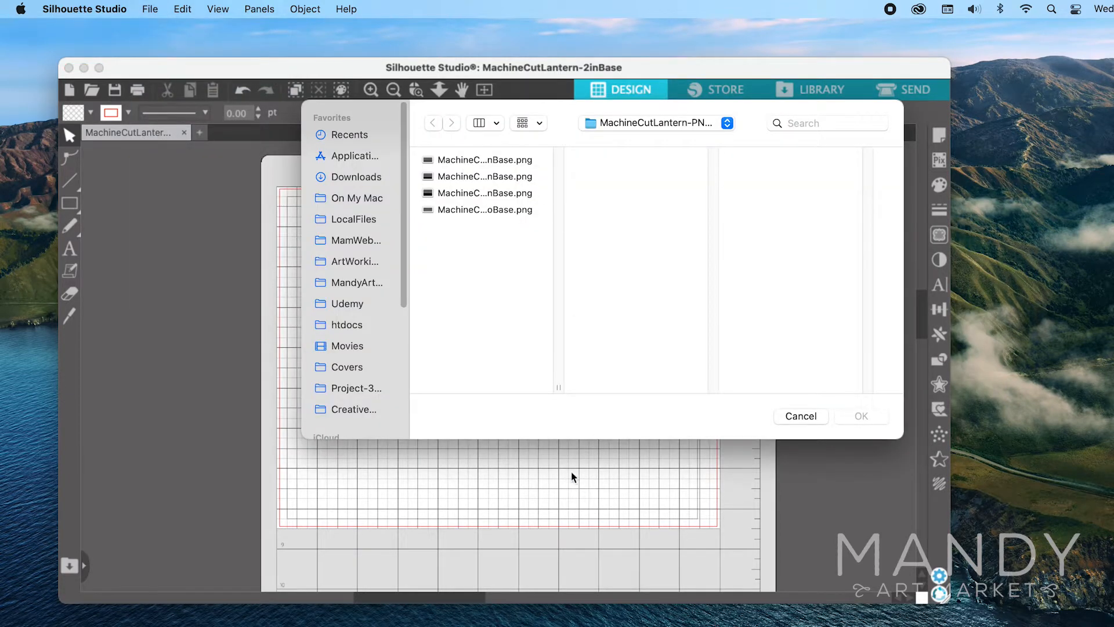
pyautogui.moveTo(558, 386); pyautogui.dragTo(647, 386)
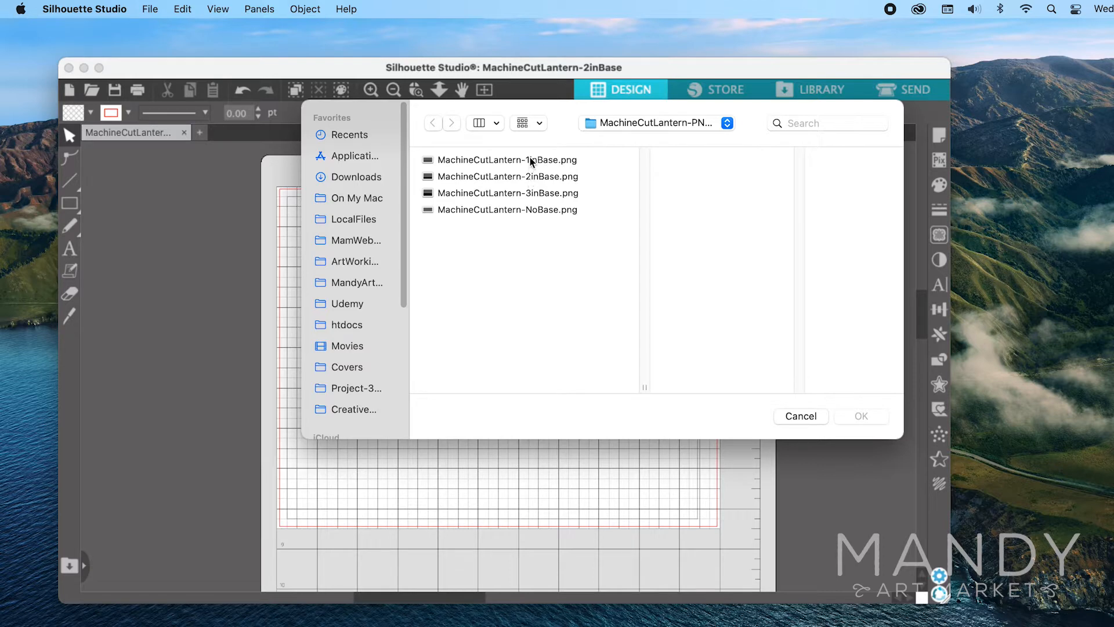
pyautogui.doubleClick(530, 176)
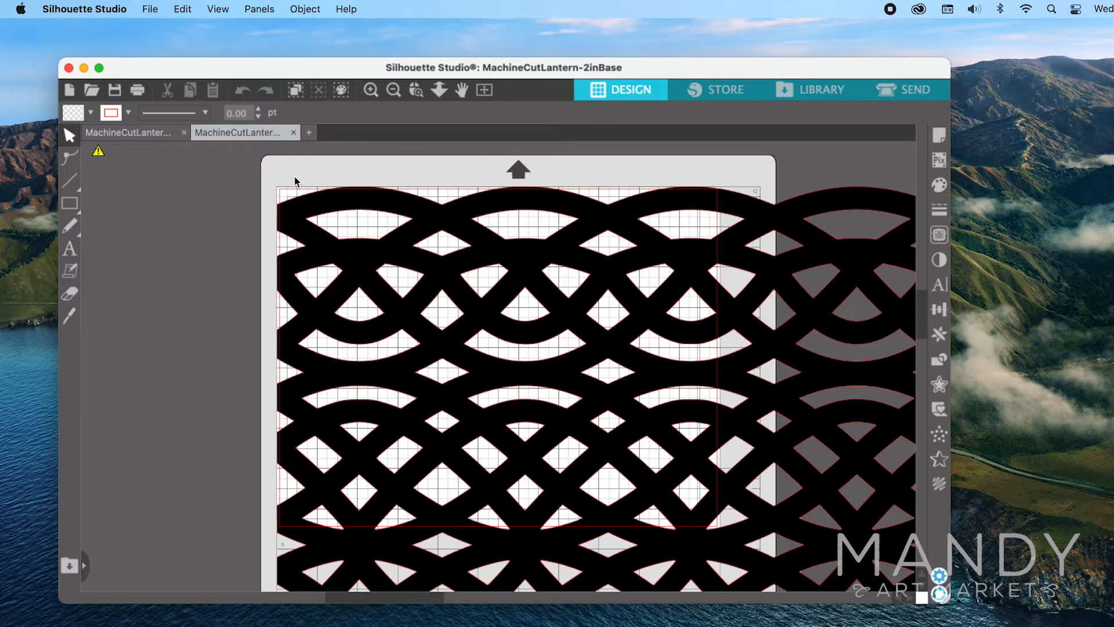
# Lock the lantern design's proportions and scale it to a width of about 10 in.
pyautogui.click(442, 222)
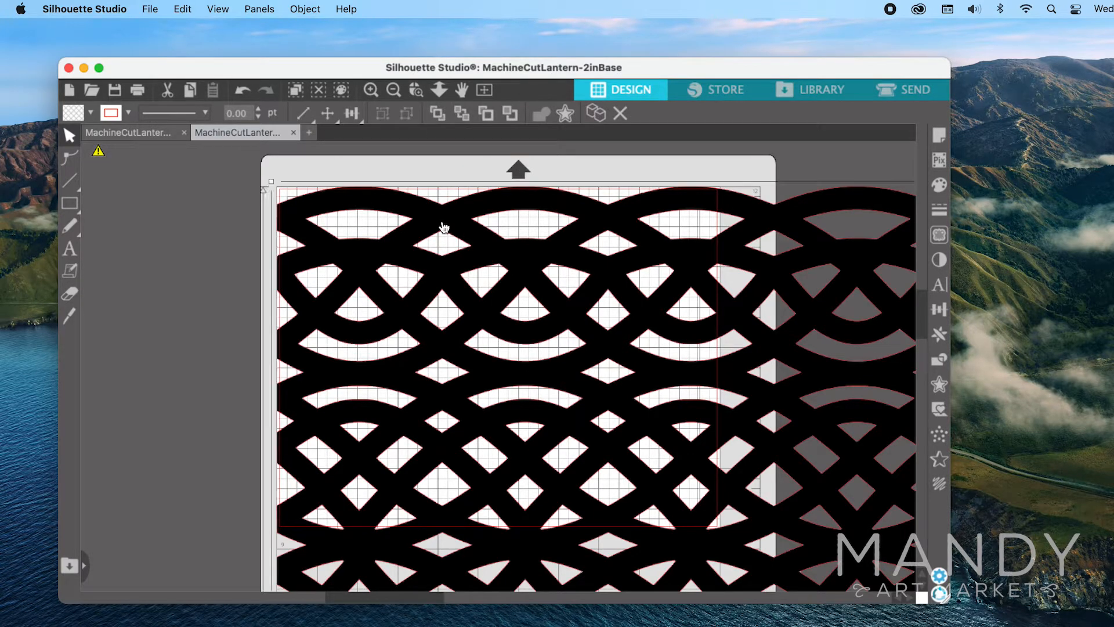
pyautogui.click(304, 112)
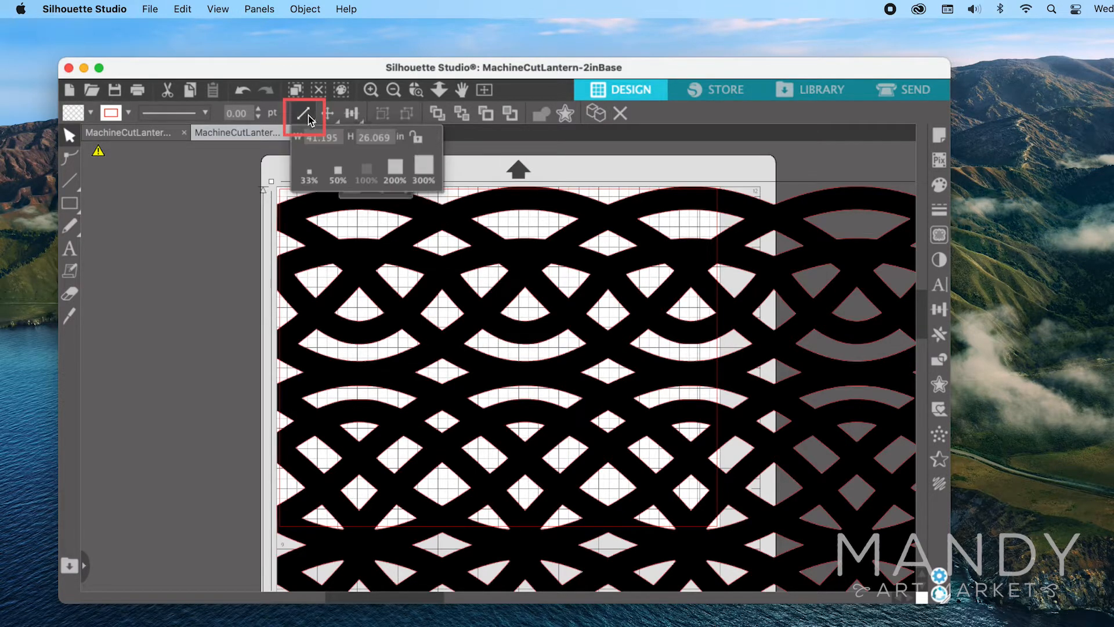
pyautogui.click(418, 139)
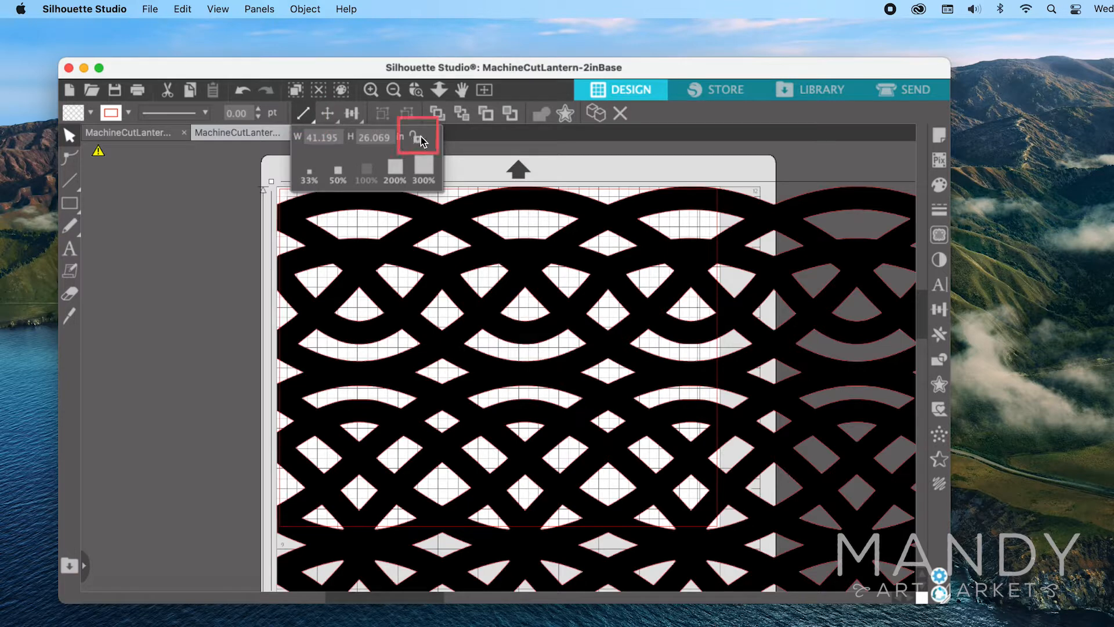
pyautogui.click(418, 142)
pyautogui.click(323, 140)
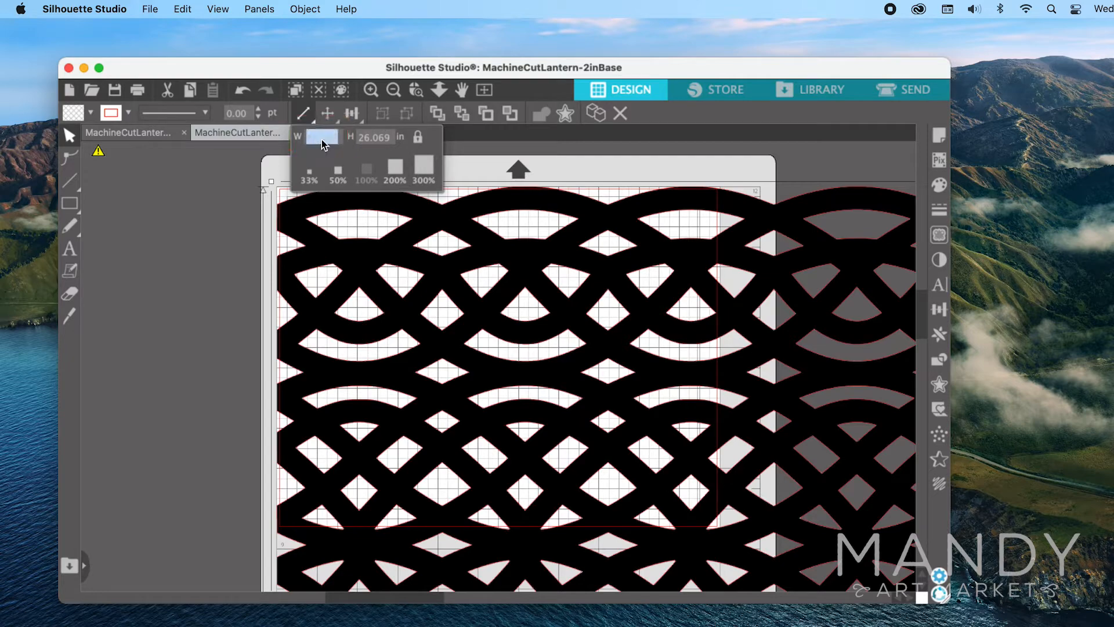
pyautogui.write('10')
pyautogui.press('Tab')
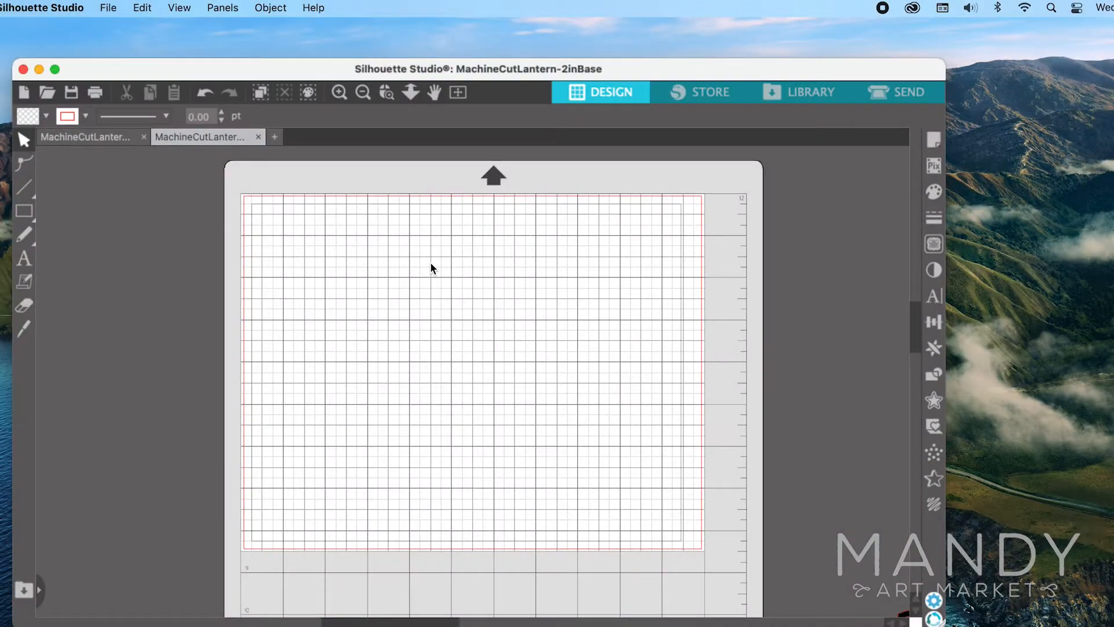
# Move the scaled lantern design onto the cutting mat so it lies fully inside the cut border.
pyautogui.scroll(-3, 432, 268)
pyautogui.hscroll(4, 431, 268)
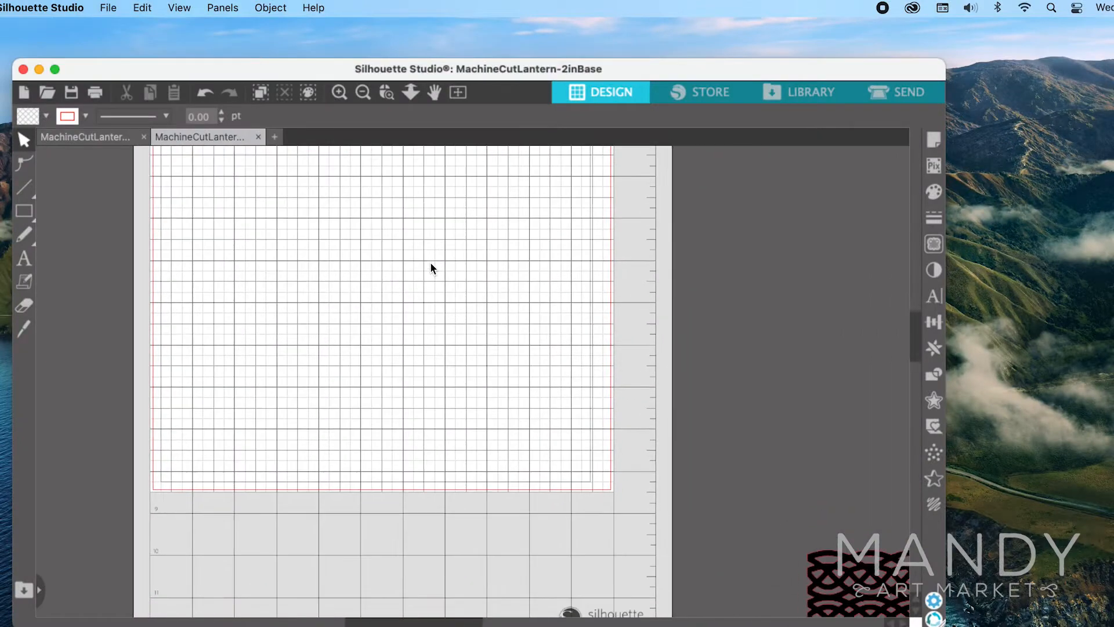
pyautogui.moveTo(817, 588); pyautogui.dragTo(224, 233)
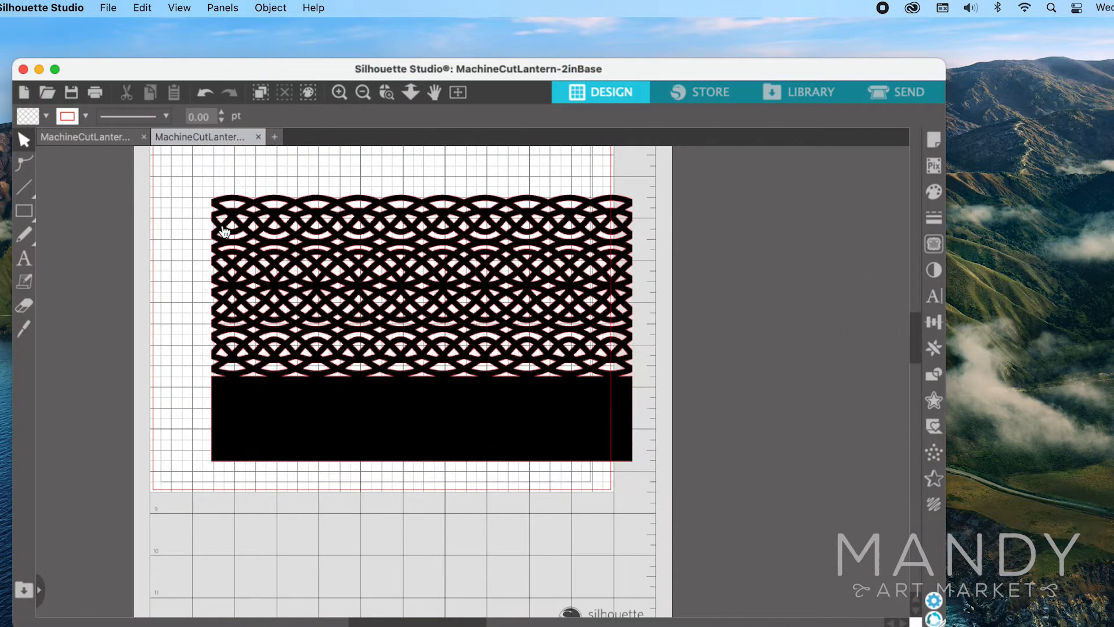
pyautogui.scroll(2, 224, 232)
pyautogui.moveTo(386, 502); pyautogui.dragTo(340, 447)
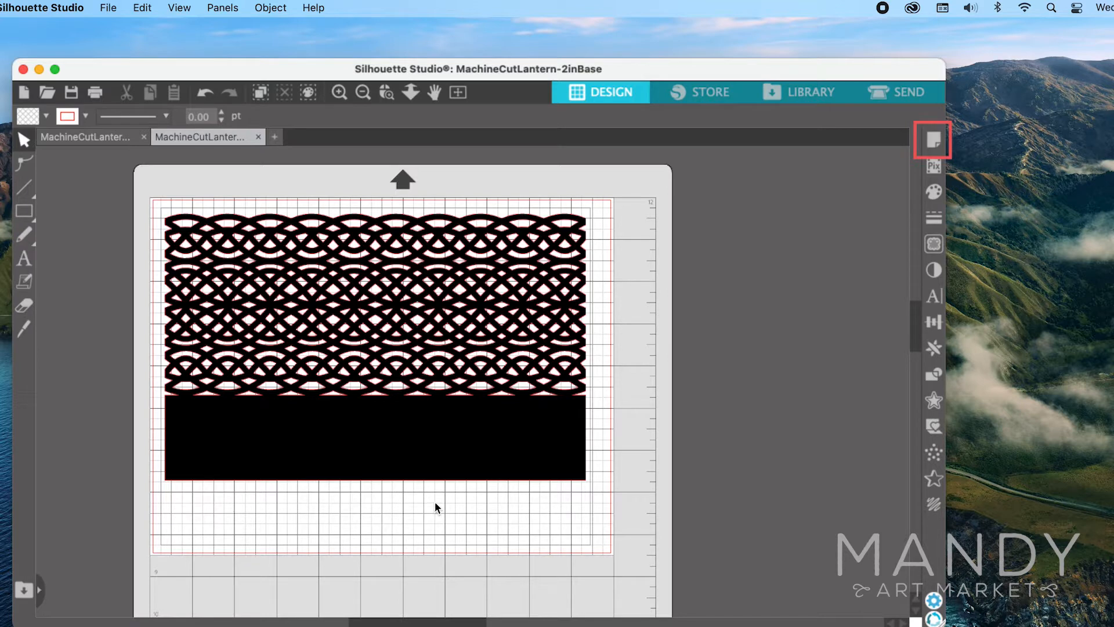
# Open the cut settings for the lantern, keep Cardstock, Plain as the material and enable line segment overcut.
pyautogui.click(885, 88)
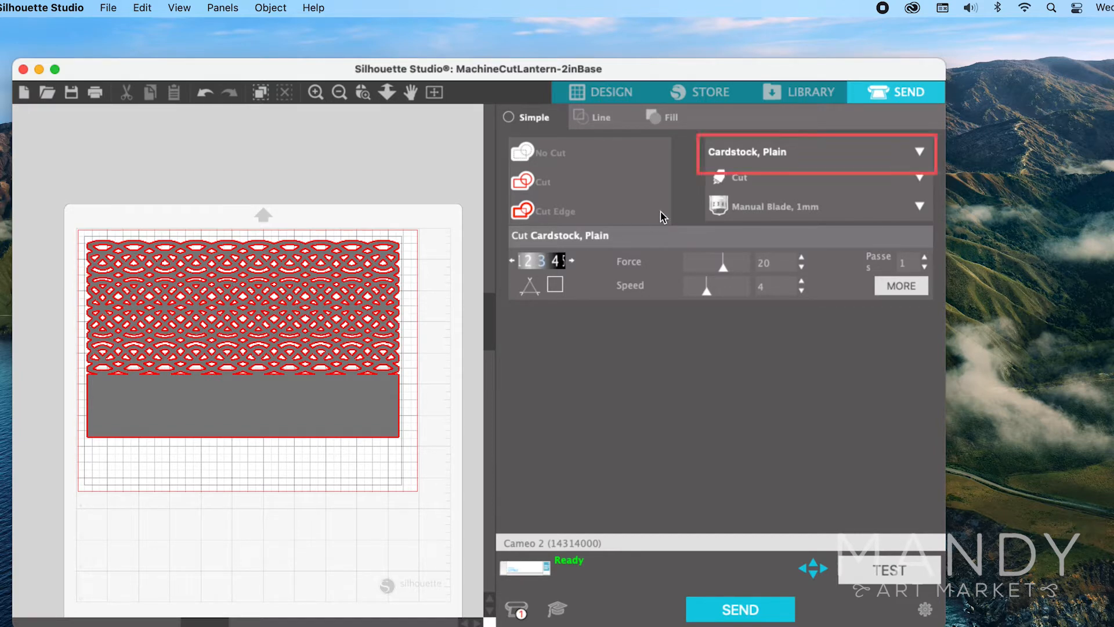
pyautogui.click(769, 153)
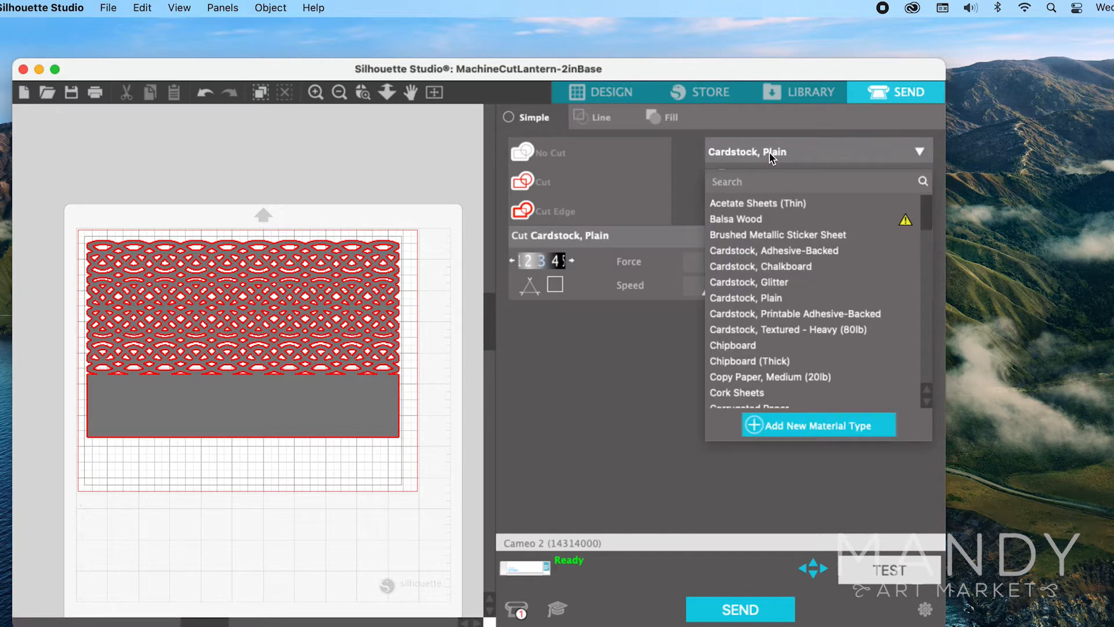
pyautogui.click(768, 151)
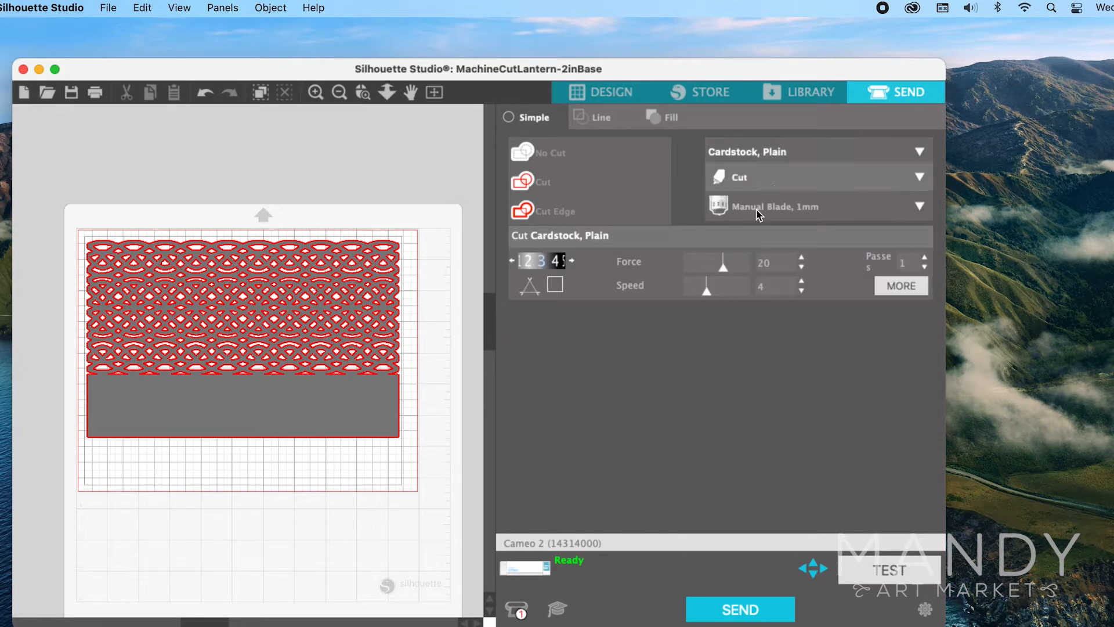
pyautogui.click(556, 286)
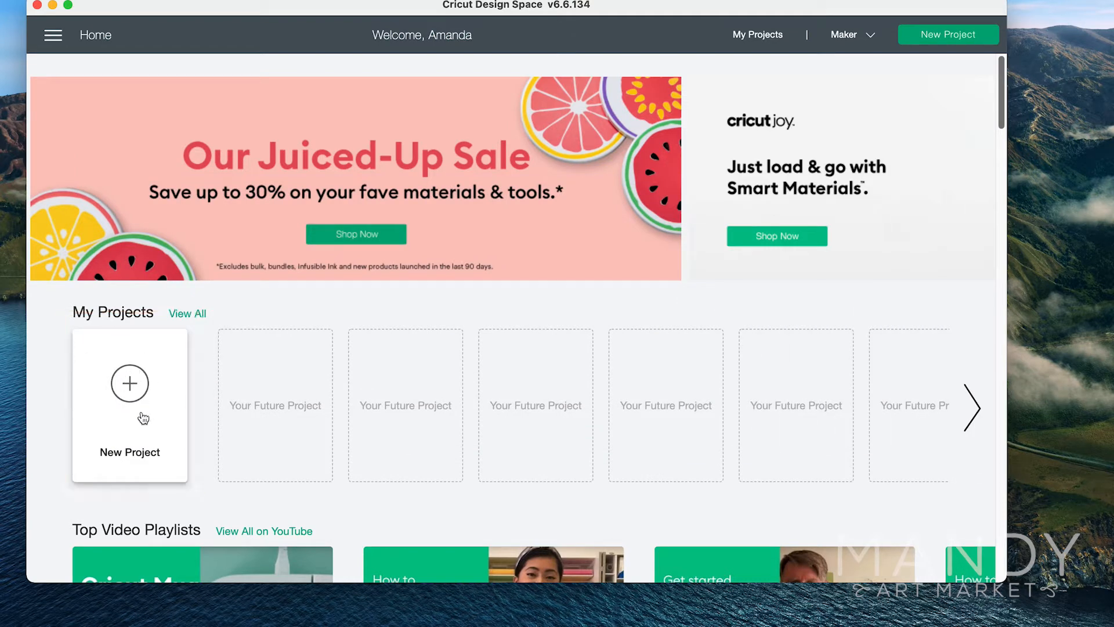
# Switch to Cricut Design Space, start a new project and choose MachineCutLantern-2inBase.png as the image to upload.
pyautogui.click(141, 415)
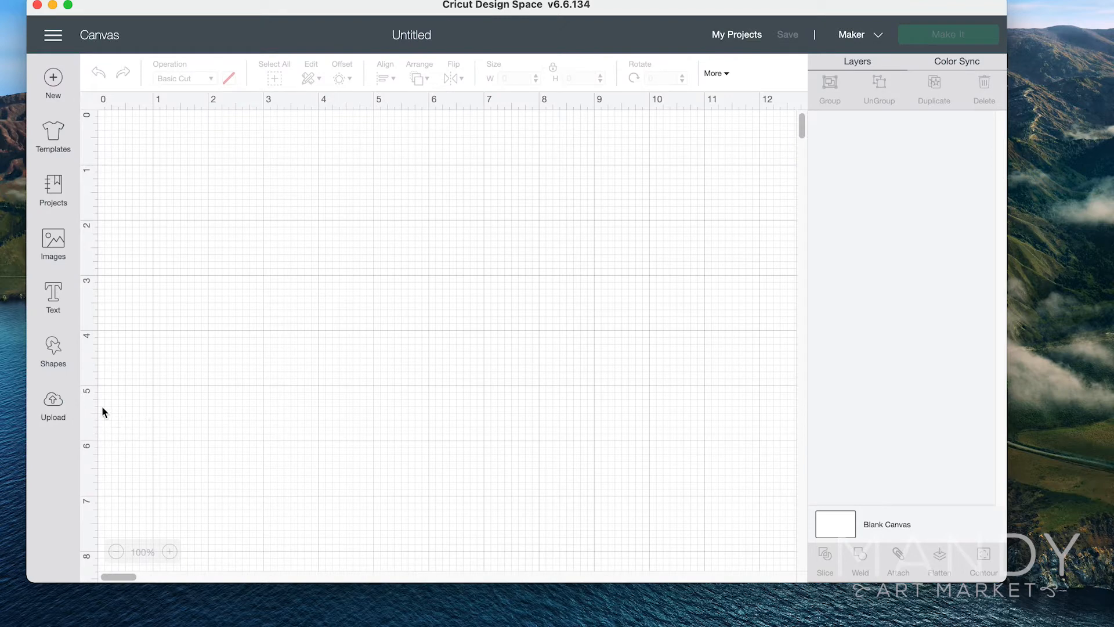
pyautogui.click(54, 403)
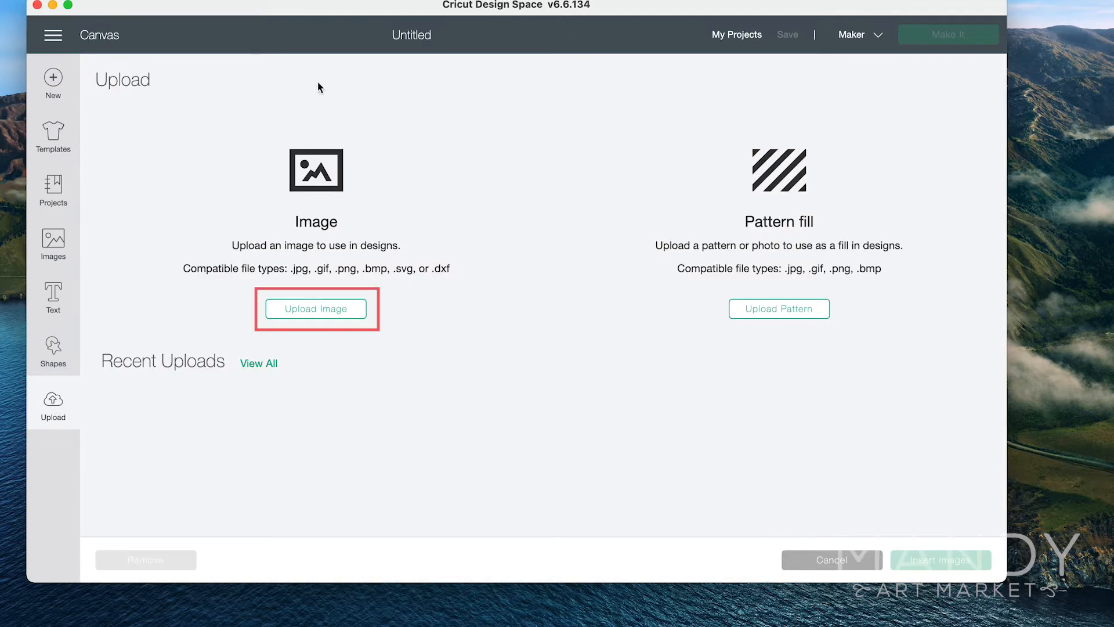
pyautogui.click(351, 311)
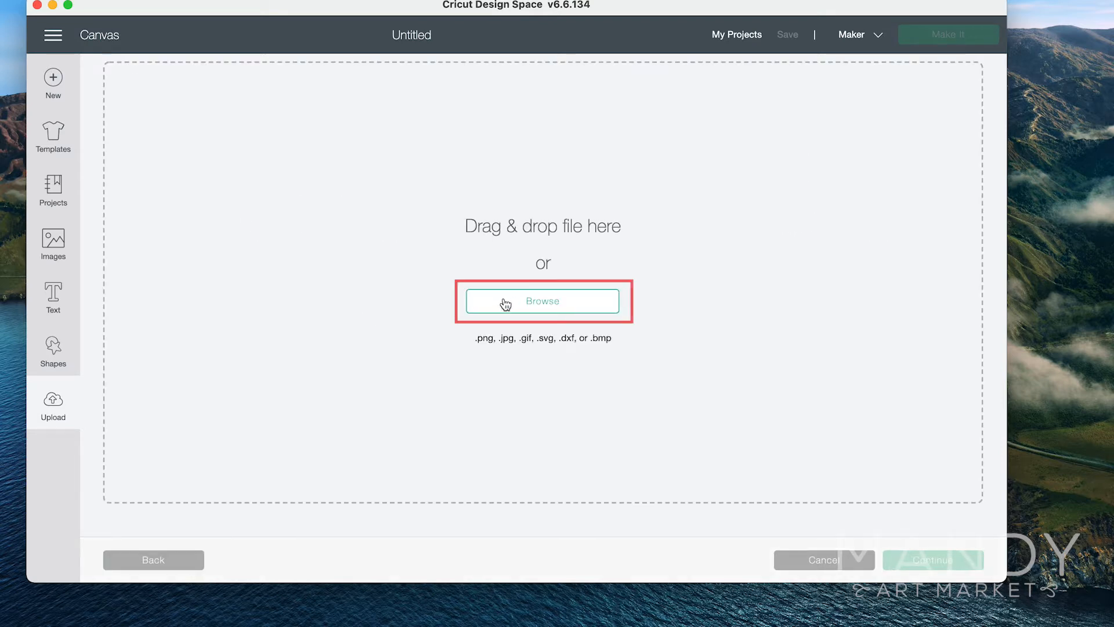
pyautogui.click(505, 306)
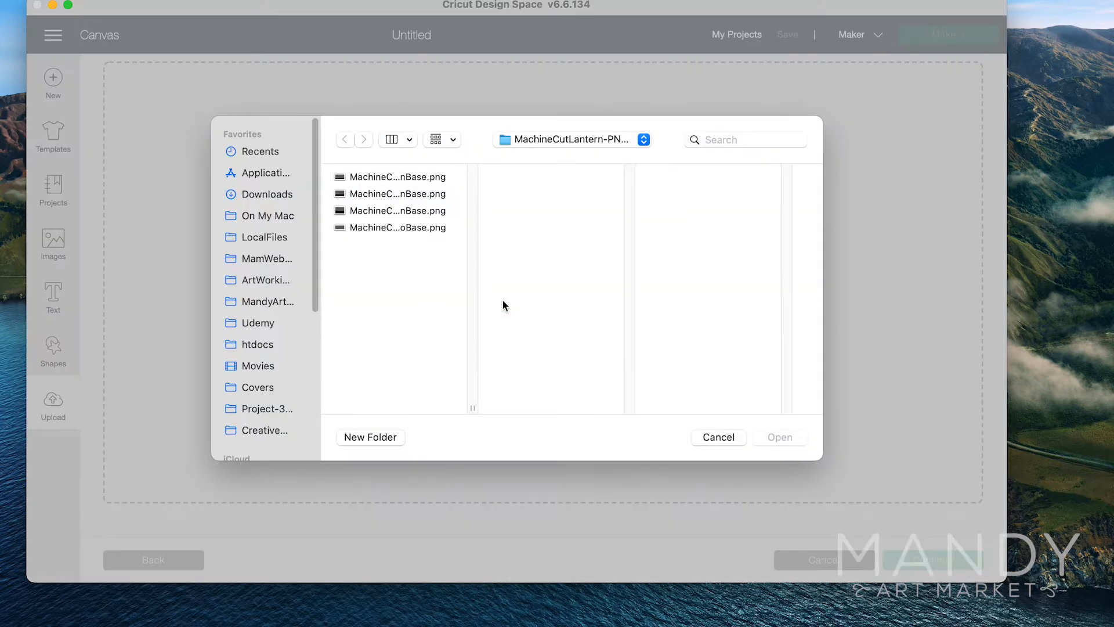
pyautogui.click(408, 196)
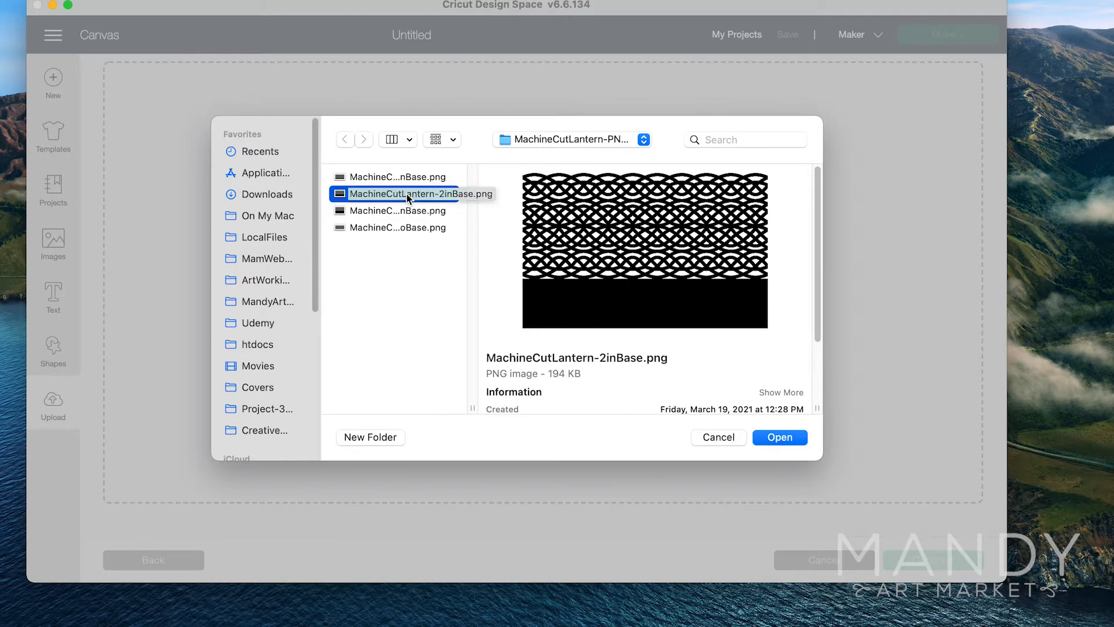
pyautogui.click(779, 438)
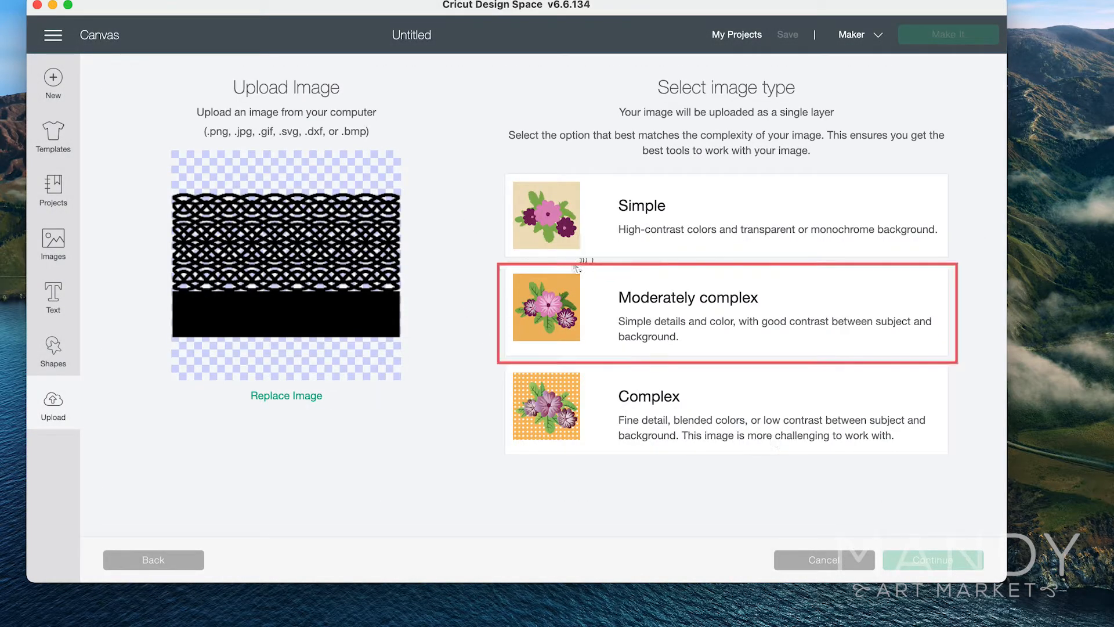
# Set the lantern image type to Moderately complex, preview its cut areas without erasing anything and upload it as a Cut Image.
pyautogui.click(574, 316)
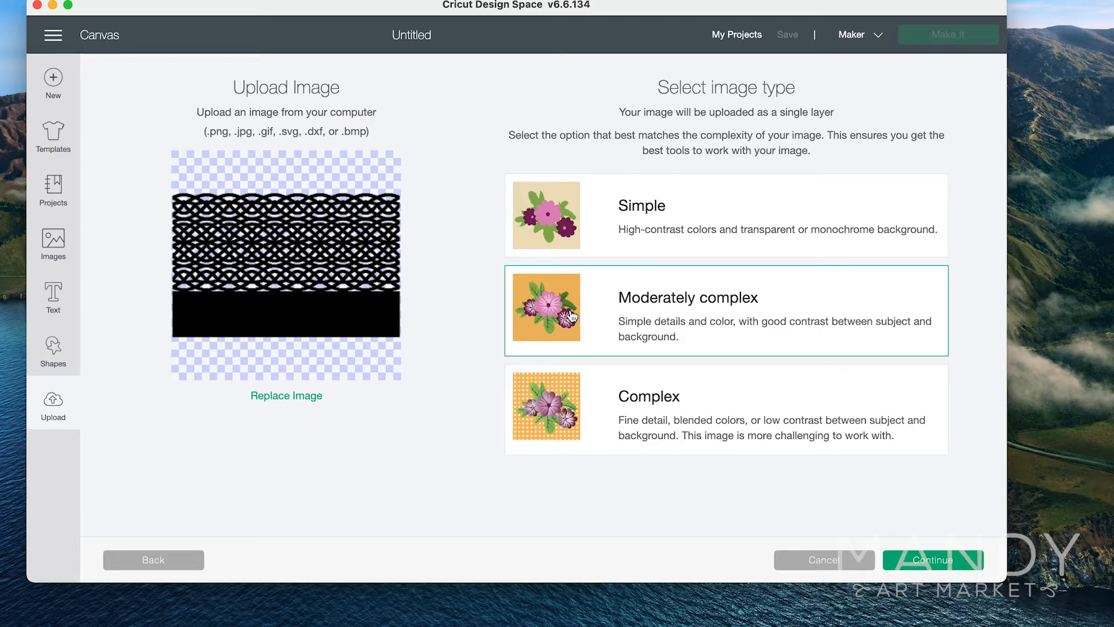
pyautogui.click(911, 561)
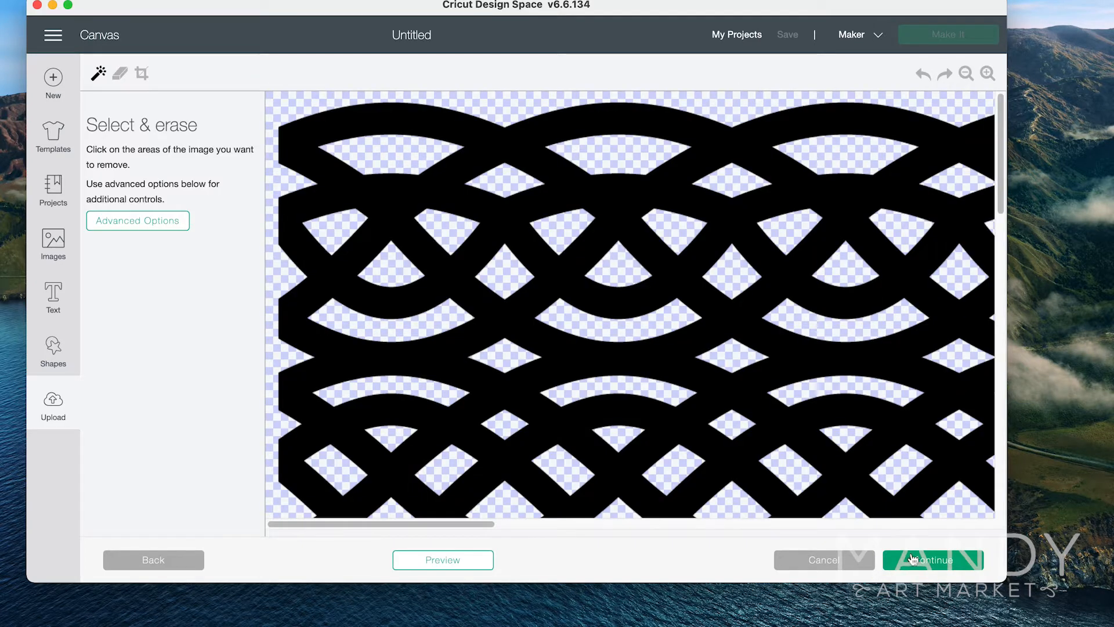
pyautogui.click(437, 566)
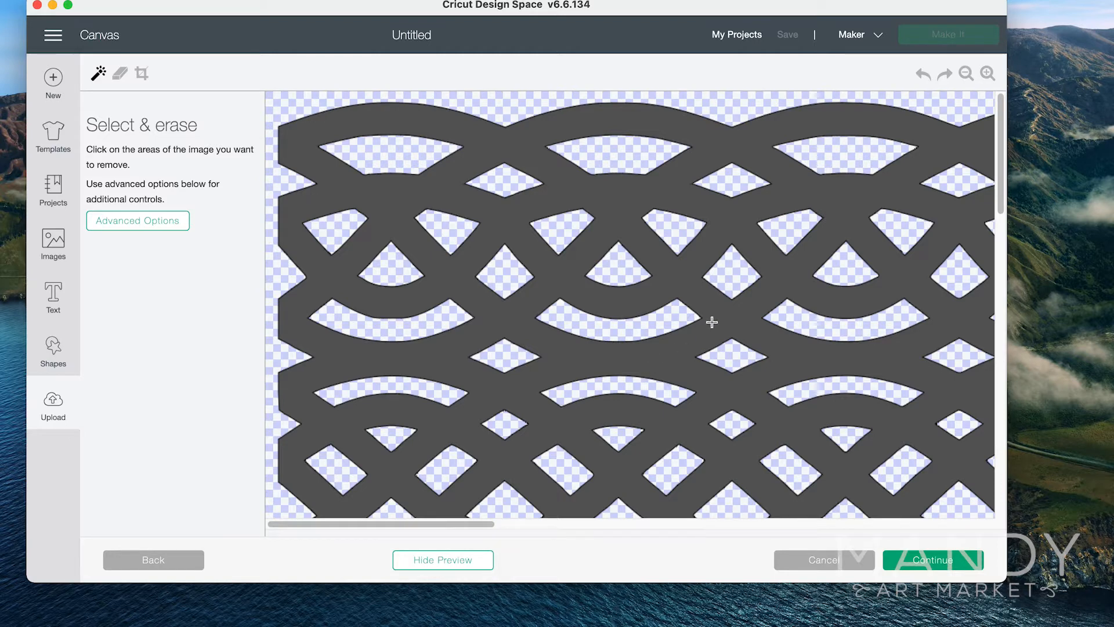
pyautogui.click(933, 561)
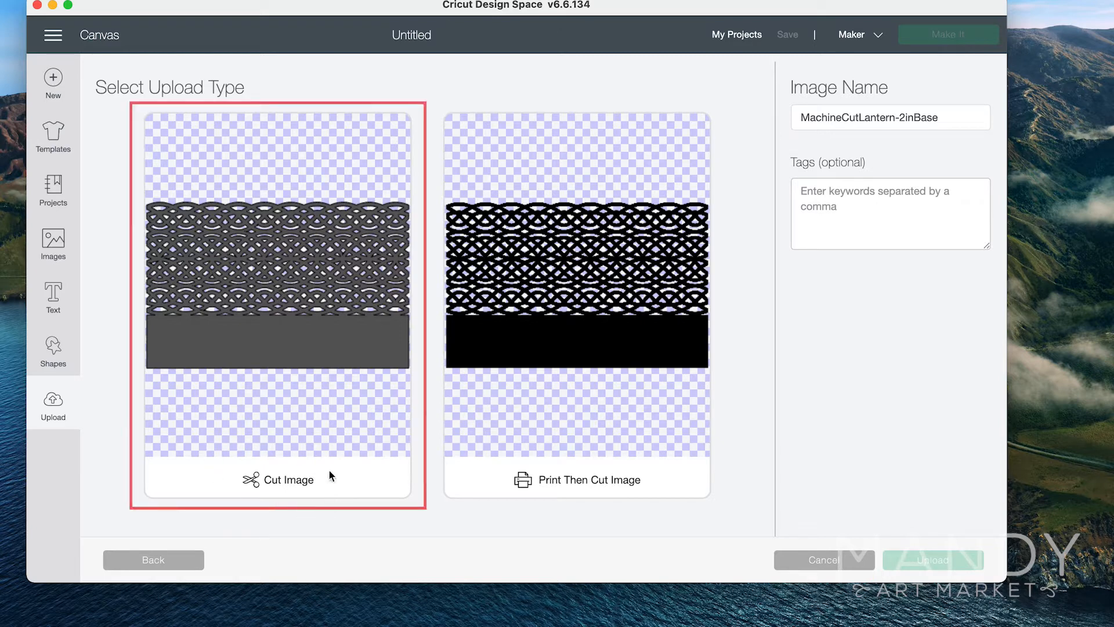
pyautogui.click(290, 321)
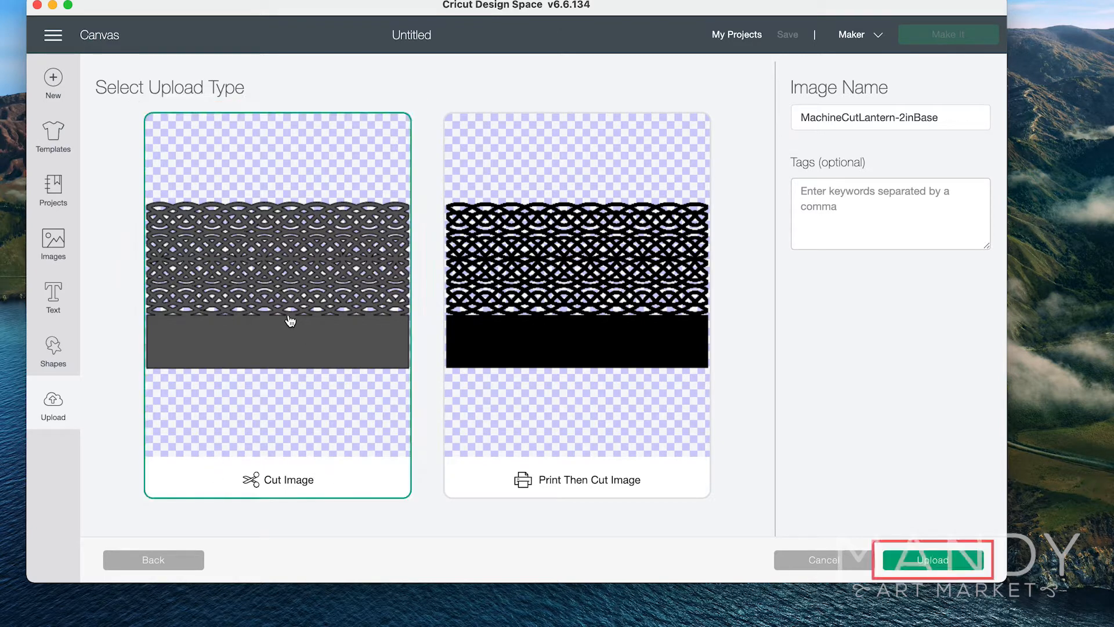
pyautogui.click(910, 556)
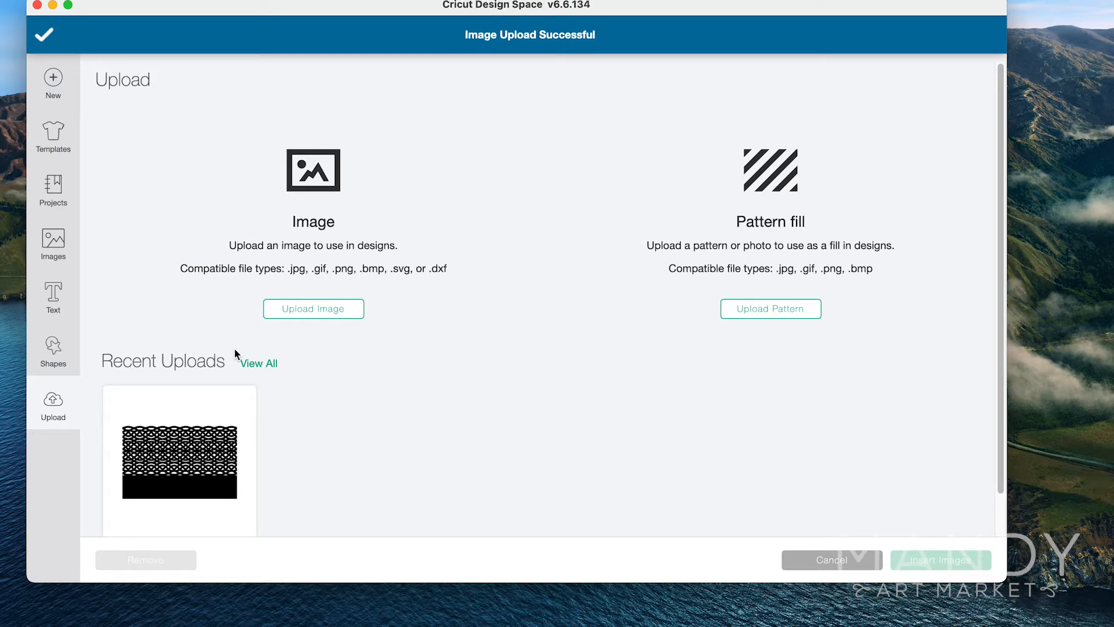
# Insert the newly uploaded lantern image from the recent uploads onto the canvas.
pyautogui.scroll(-2, 234, 350)
pyautogui.click(172, 428)
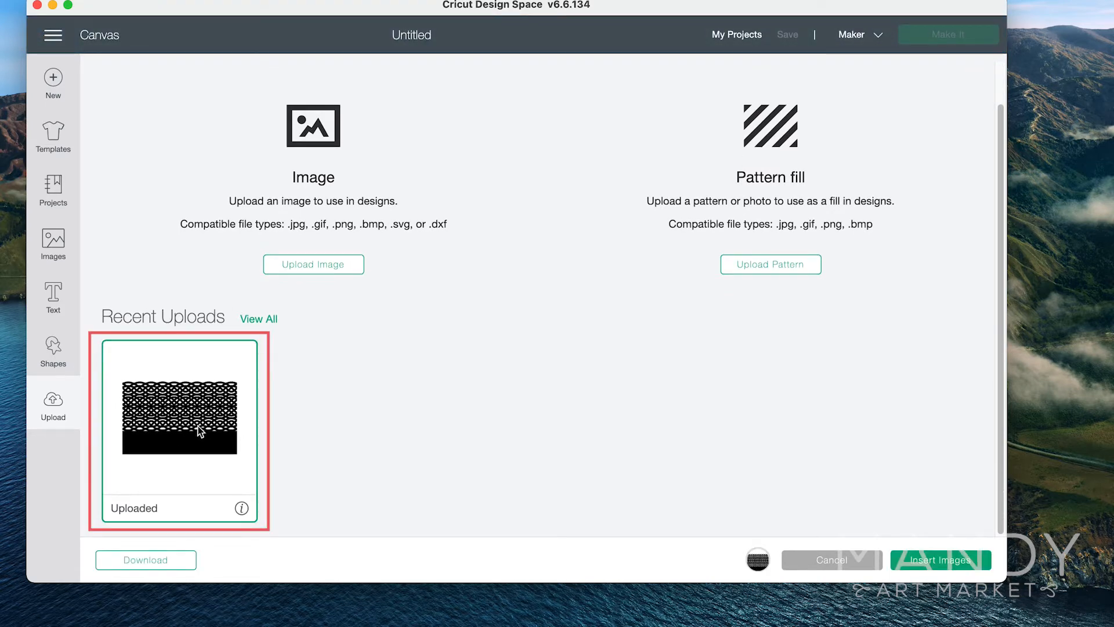
pyautogui.click(932, 562)
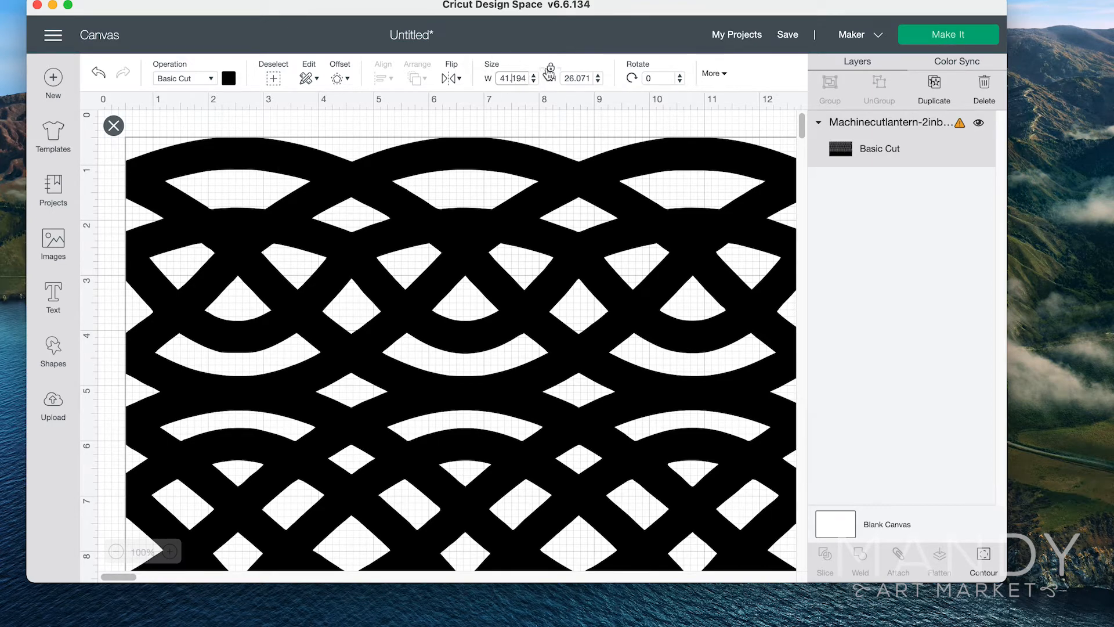
# Set the lantern's width to 10 in with its proportions locked.
pyautogui.click(508, 79)
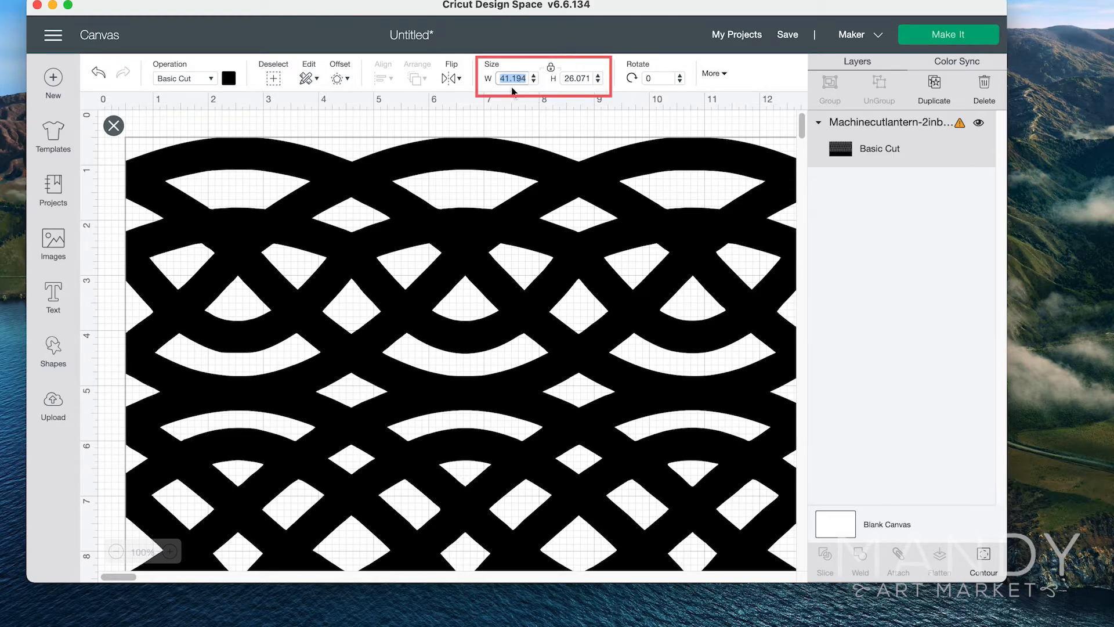
pyautogui.write('10')
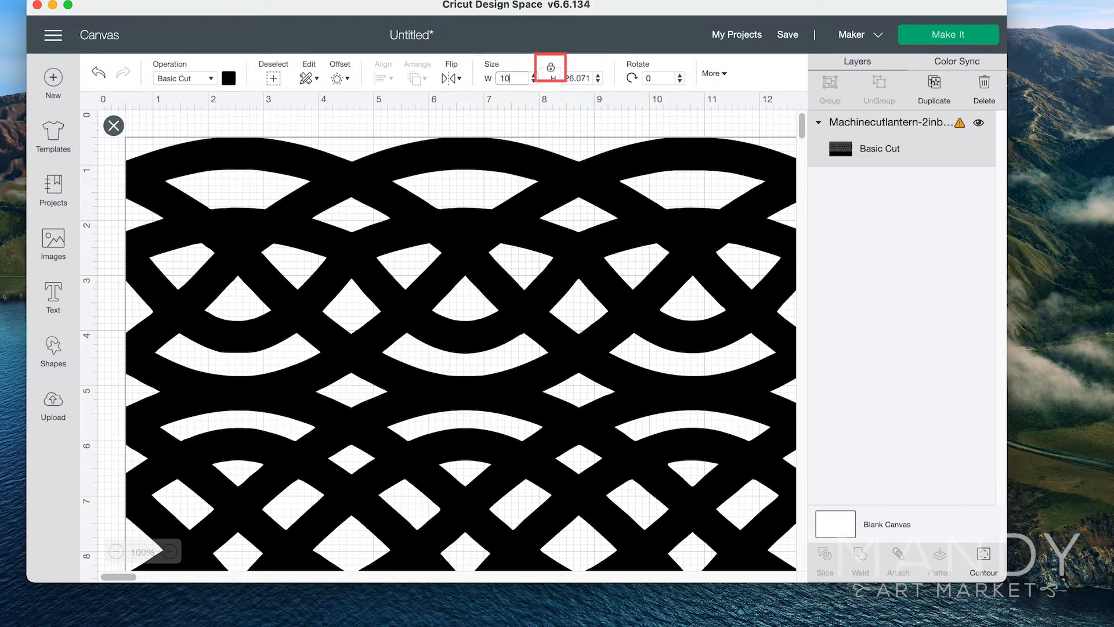
pyautogui.press('Return')
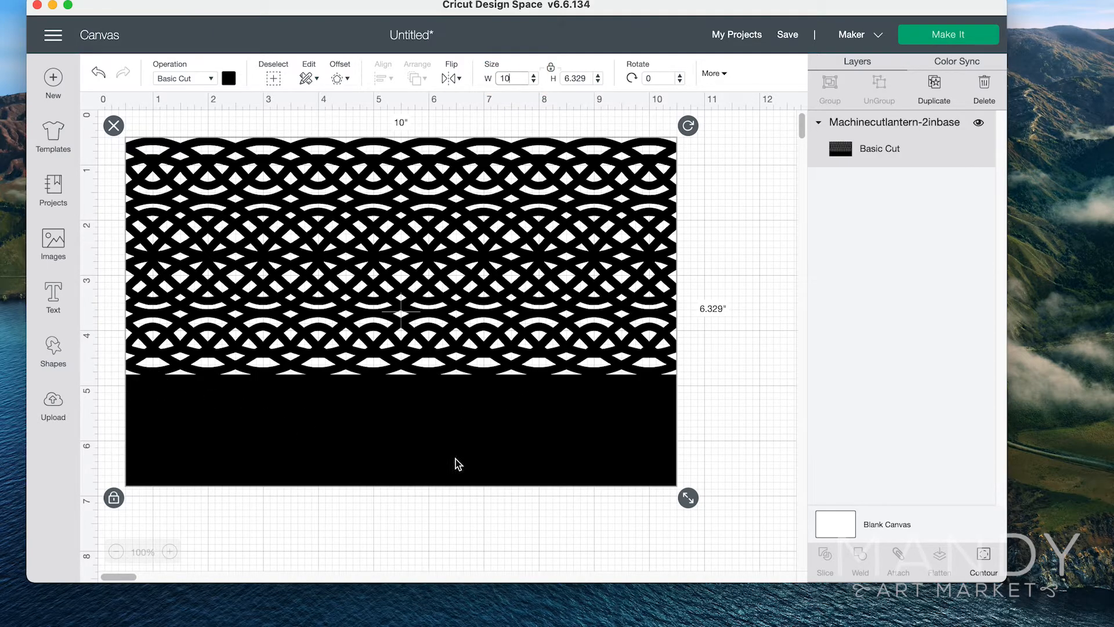
# Send the project to mat preparation and shift the lantern slightly inward from the mat's upper-left corner, about 0.5 in from both edges.
pyautogui.click(928, 41)
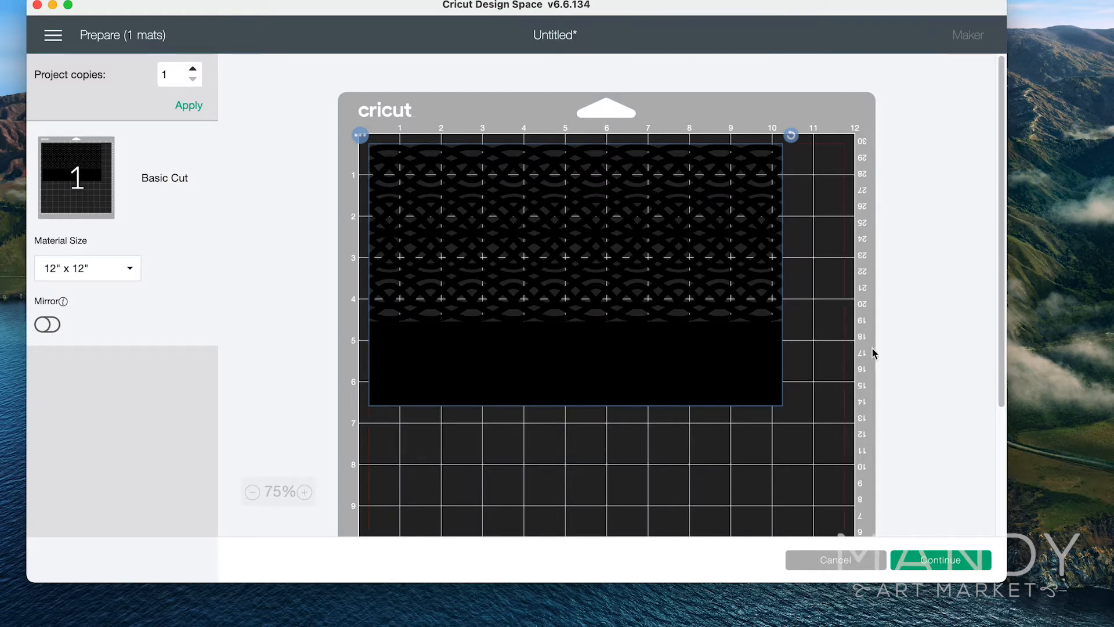
pyautogui.moveTo(529, 370)
pyautogui.mouseDown()
pyautogui.moveTo(528, 401)
pyautogui.moveTo(541, 382)
pyautogui.mouseUp()
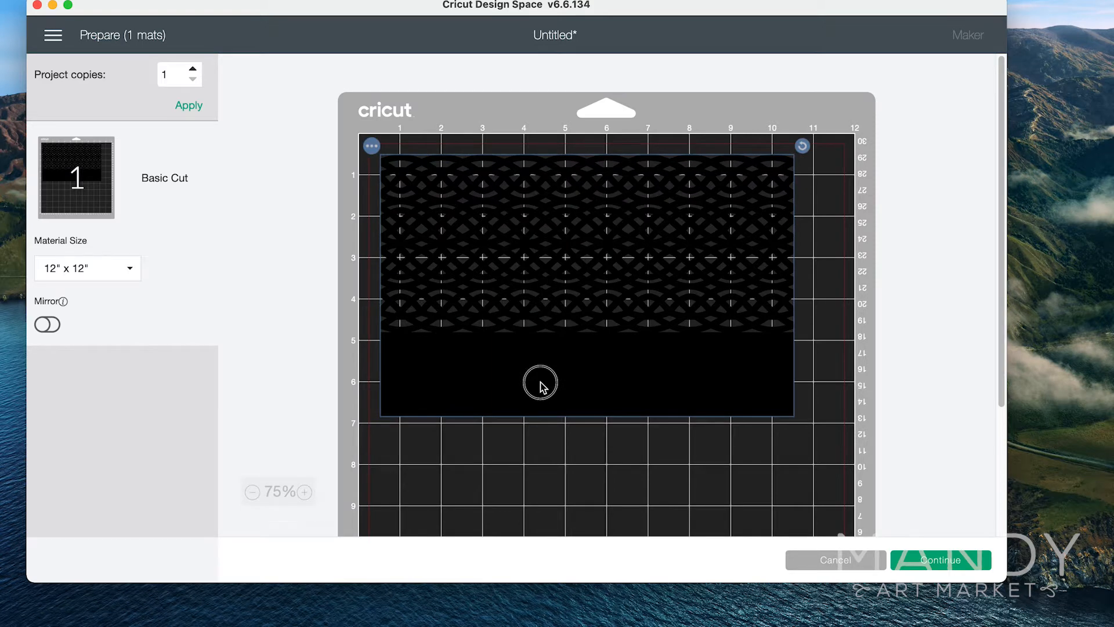
pyautogui.scroll(-5, 896, 392)
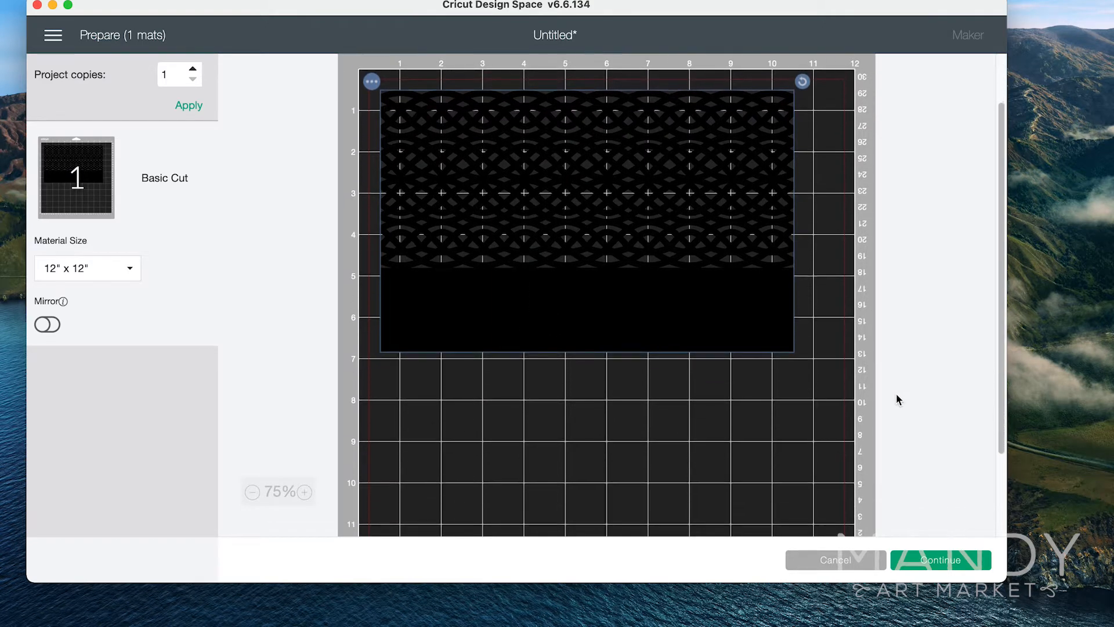
pyautogui.scroll(5, 896, 395)
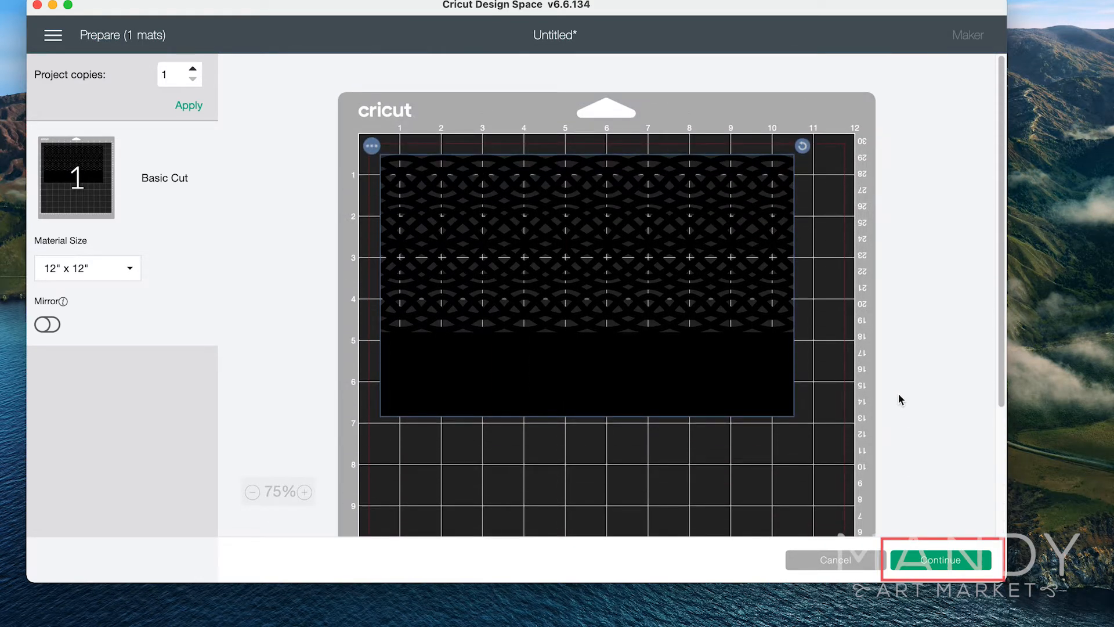